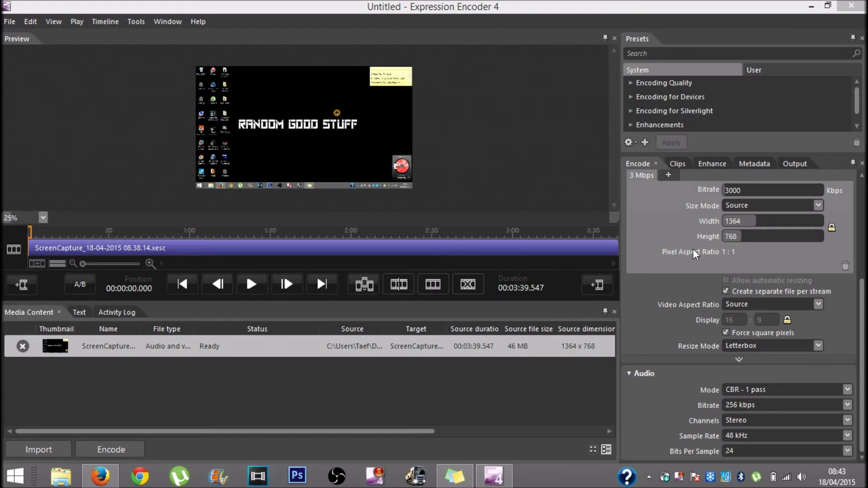
# - Show the Output settings to confirm the job output goes to the Encoder Video's folder on the Desktop
pyautogui.click(804, 164)
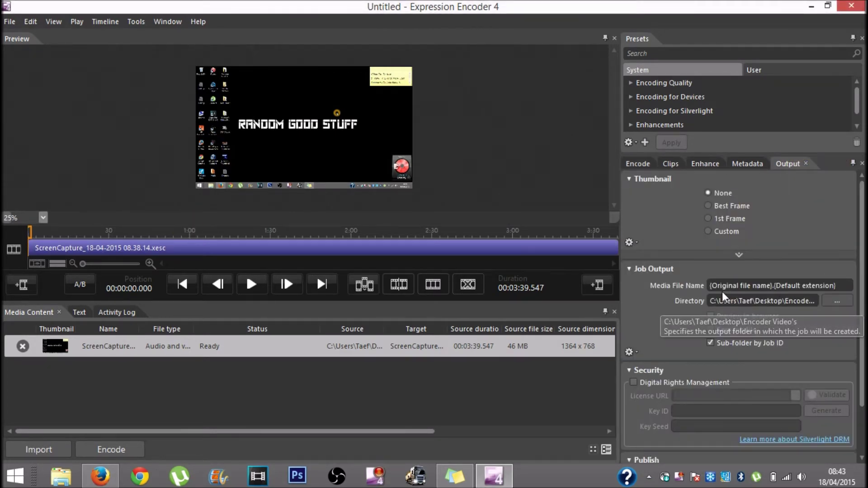
pyautogui.click(830, 301)
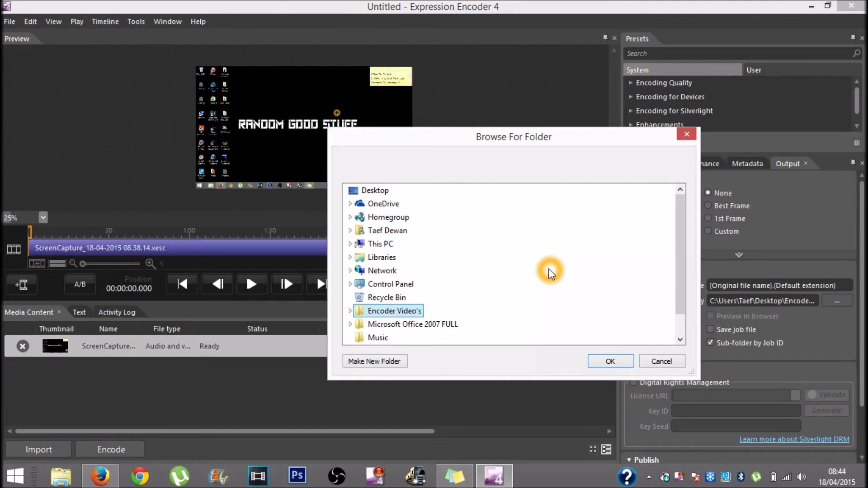
pyautogui.click(355, 192)
pyautogui.click(374, 318)
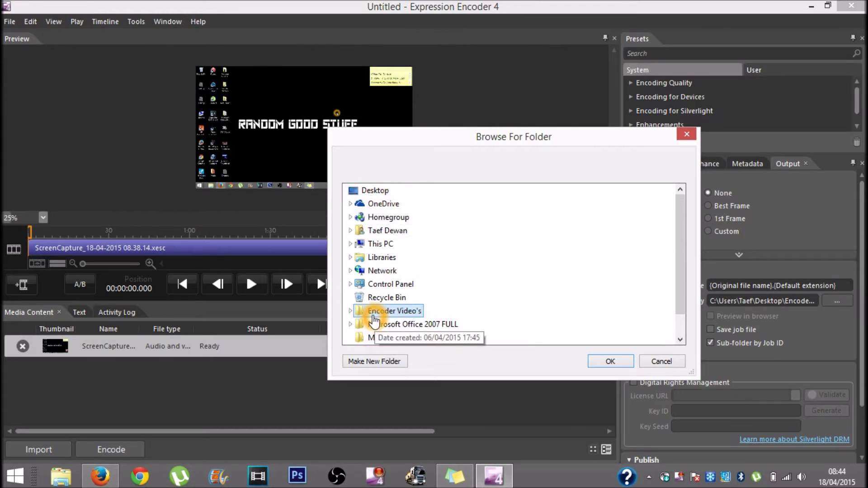
pyautogui.click(412, 315)
pyautogui.doubleClick(415, 317)
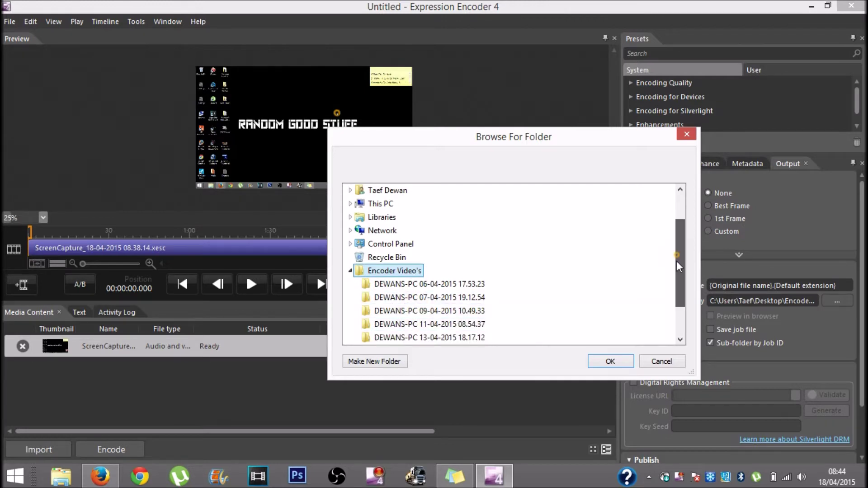
pyautogui.moveTo(676, 261); pyautogui.dragTo(677, 275)
pyautogui.click(662, 360)
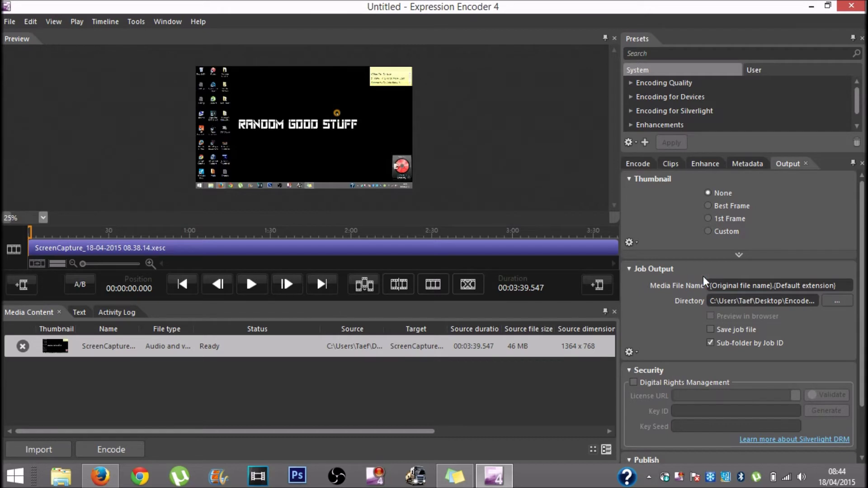
# - On the Encode settings, set the video mode to CBR - 1 pass with a 4-second buffer window
pyautogui.click(637, 163)
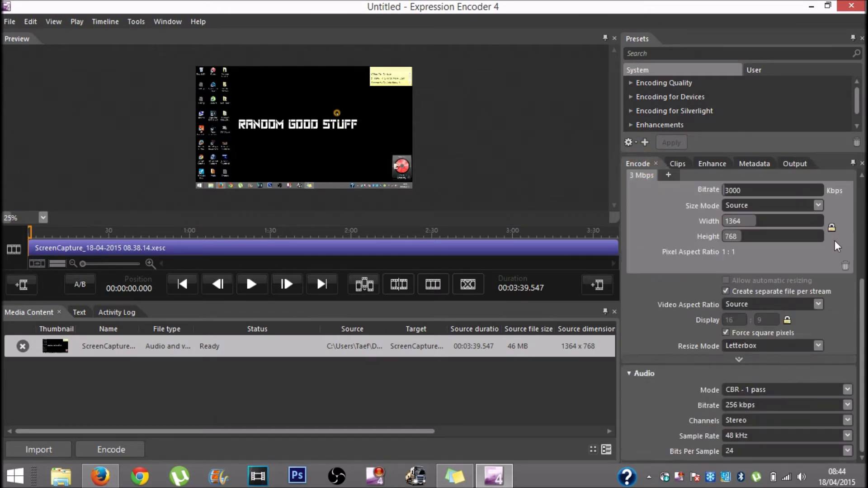
pyautogui.moveTo(861, 293); pyautogui.dragTo(859, 161)
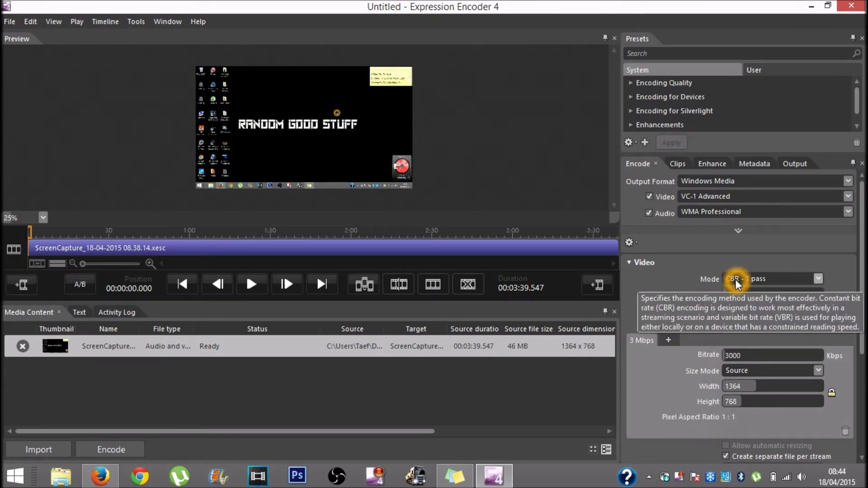
pyautogui.click(760, 279)
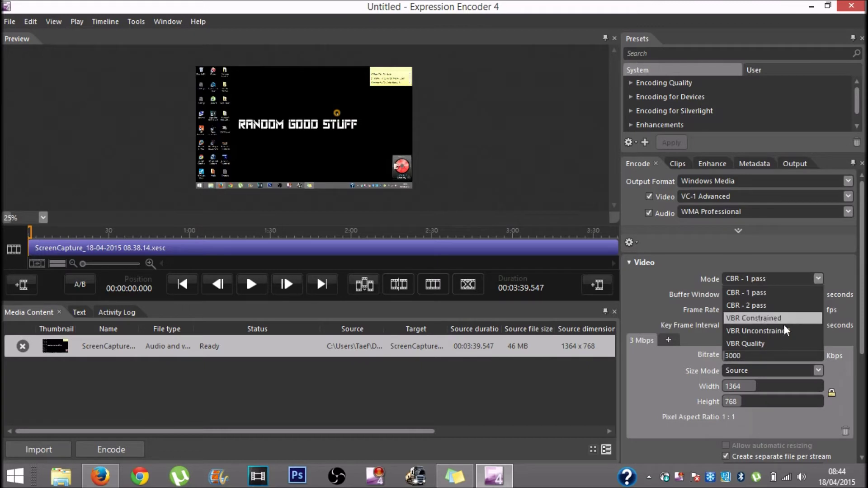
pyautogui.click(788, 293)
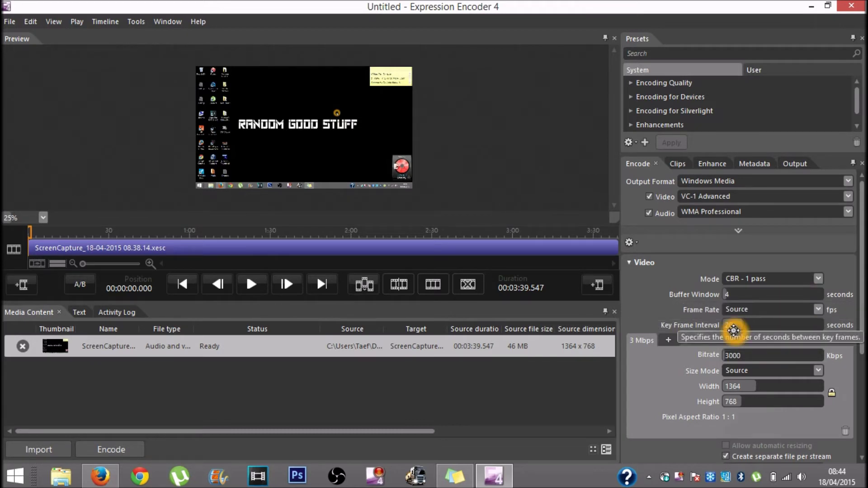
pyautogui.moveTo(725, 294); pyautogui.dragTo(727, 294)
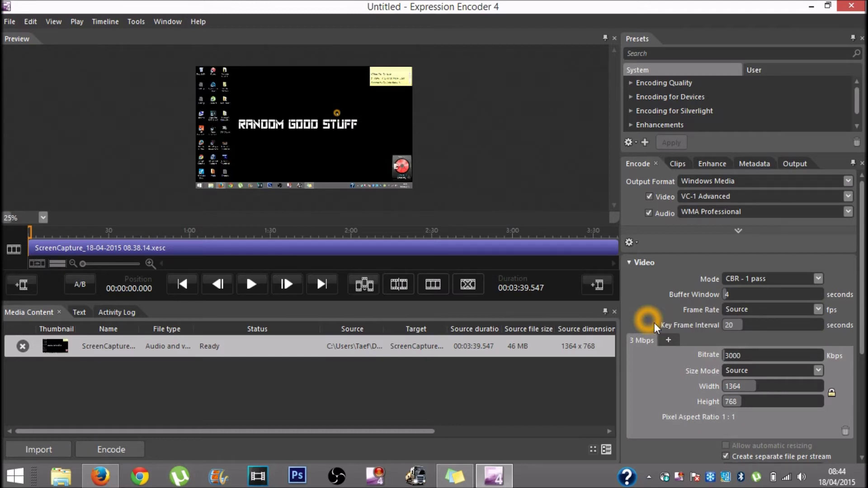
# - Replace the VC-1 Advanced video bitrate with 30000 Kbps
pyautogui.click(738, 357)
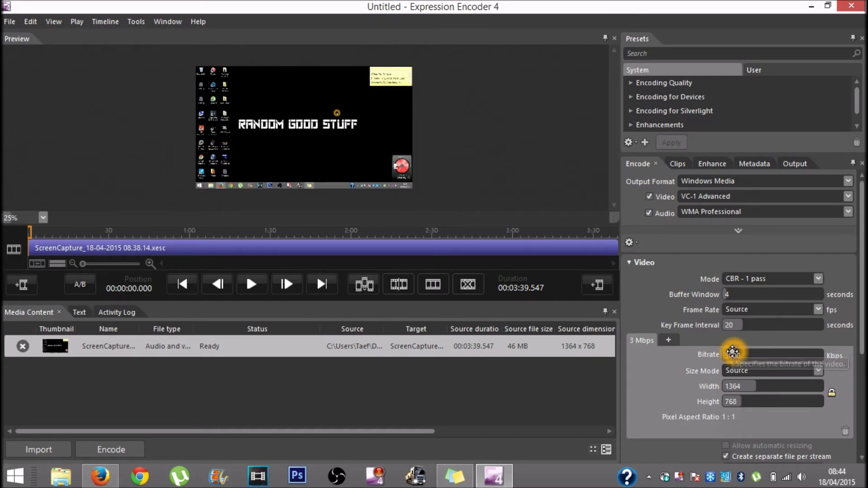
pyautogui.click(748, 356)
pyautogui.write('0')
pyautogui.click(752, 355)
pyautogui.click(770, 357)
pyautogui.press('BackSpace')
pyautogui.press('BackSpace')
pyautogui.press('BackSpace')
pyautogui.press('BackSpace')
pyautogui.press('BackSpace')
pyautogui.write('2600')
pyautogui.press('BackSpace')
pyautogui.press('BackSpace')
pyautogui.press('BackSpace')
pyautogui.press('BackSpace')
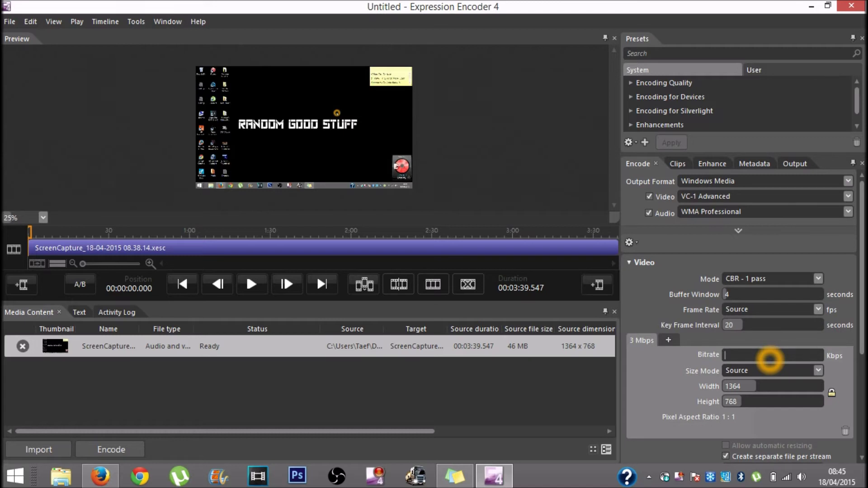
pyautogui.write('30000')
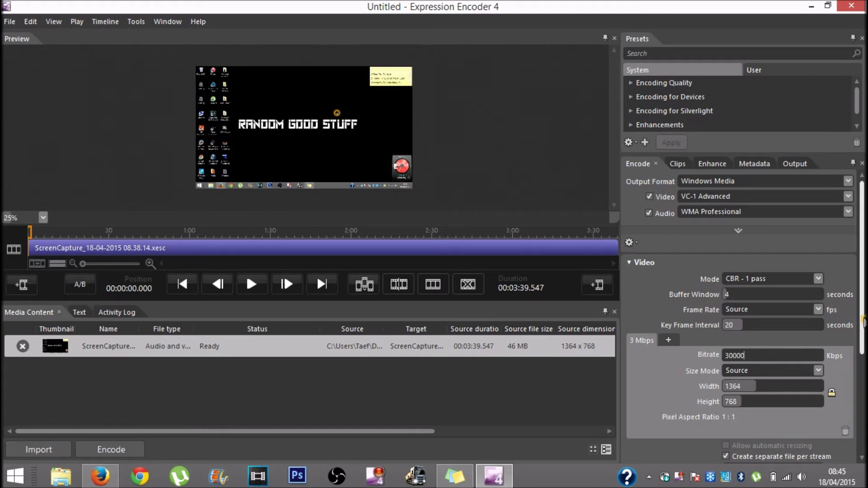
pyautogui.scroll(-2, 859, 316)
pyautogui.scroll(-1, 723, 316)
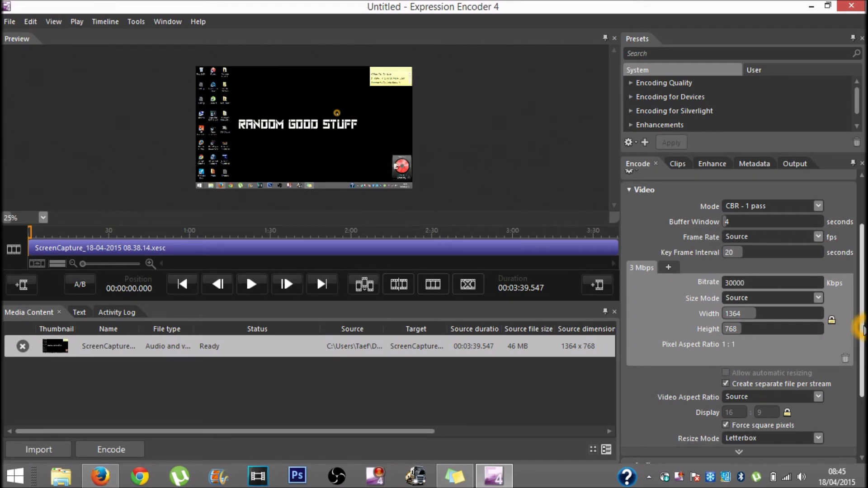
pyautogui.scroll(-3, 775, 320)
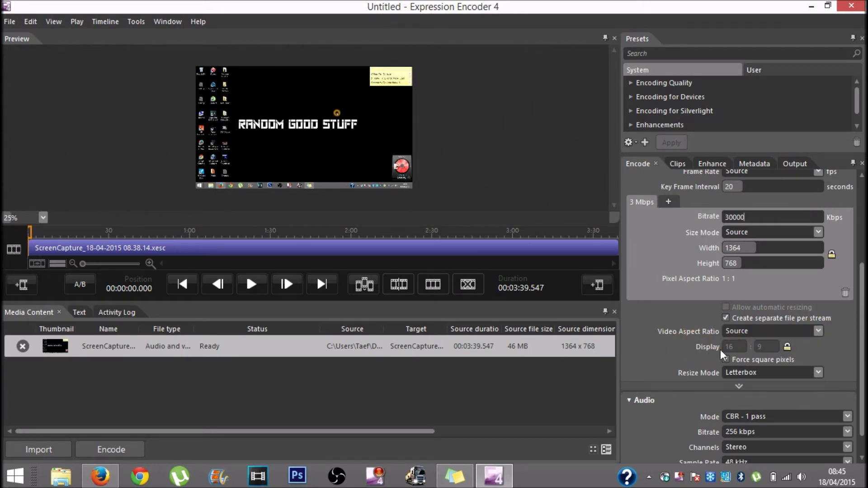
pyautogui.click(739, 347)
pyautogui.moveTo(861, 344); pyautogui.dragTo(863, 367)
pyautogui.click(685, 346)
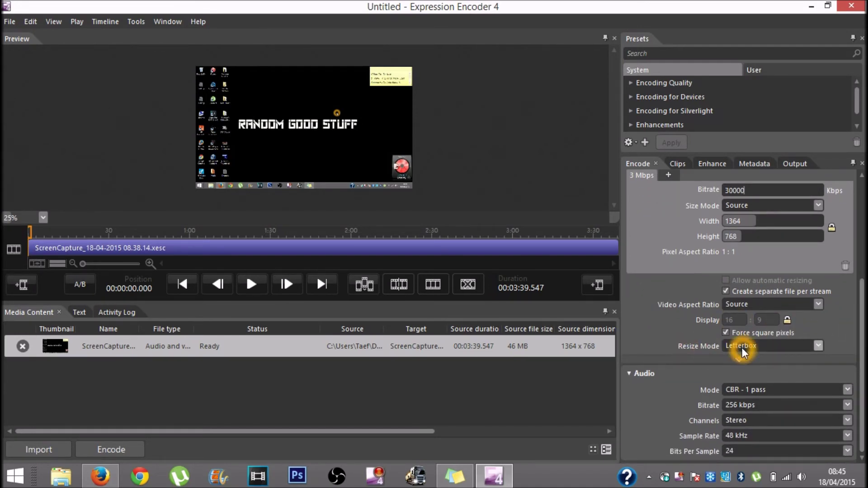
pyautogui.click(649, 206)
pyautogui.click(631, 319)
pyautogui.click(639, 375)
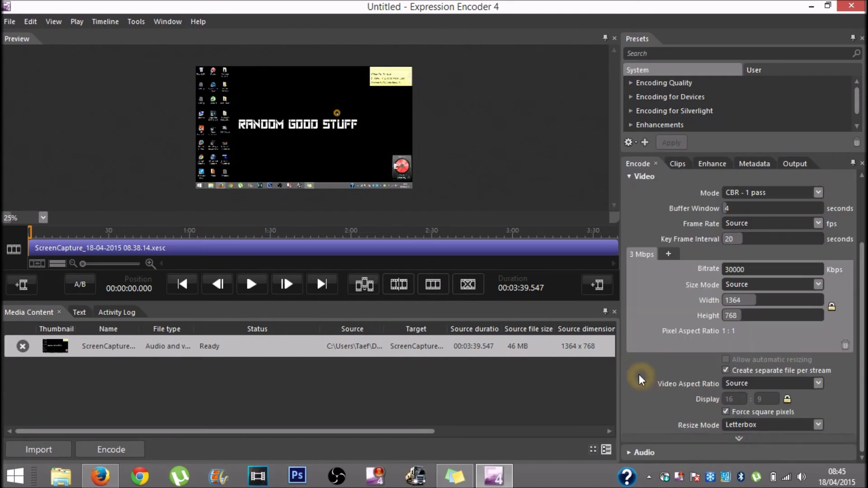
pyautogui.click(642, 453)
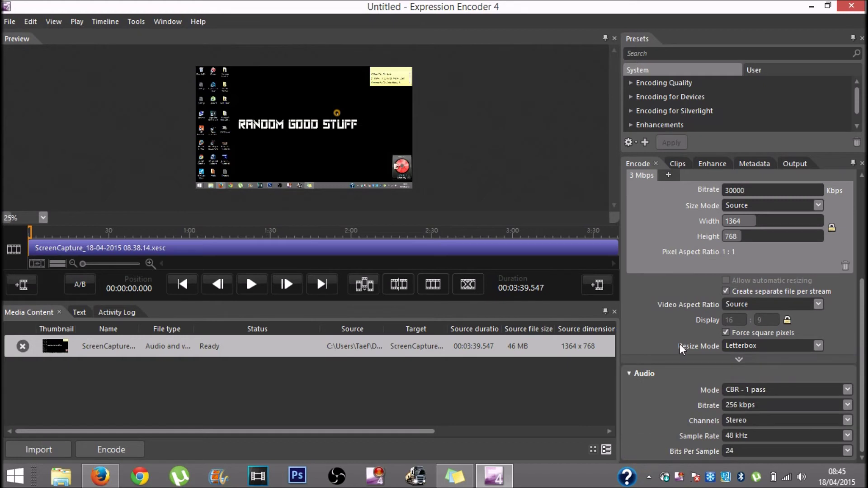
pyautogui.scroll(1, 861, 284)
pyautogui.scroll(3, 741, 271)
# - Keep the audio at CBR - 1 pass and 256 kbps, then start encoding the clip
pyautogui.click(647, 202)
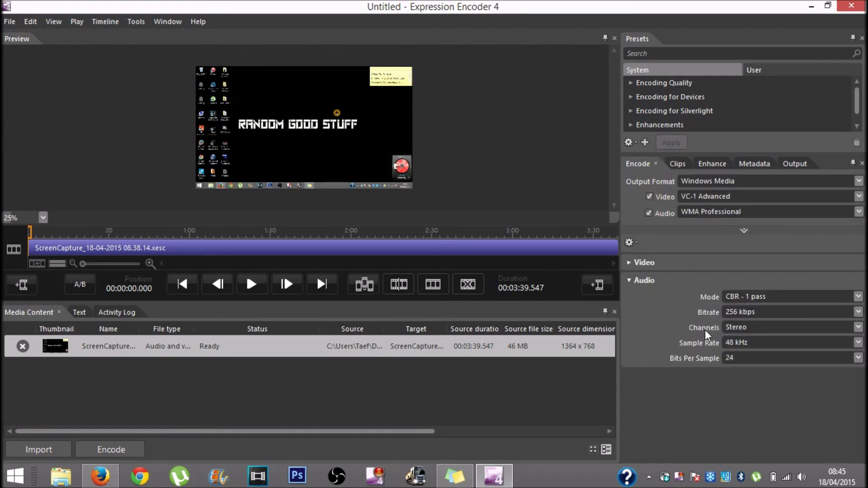
pyautogui.click(738, 297)
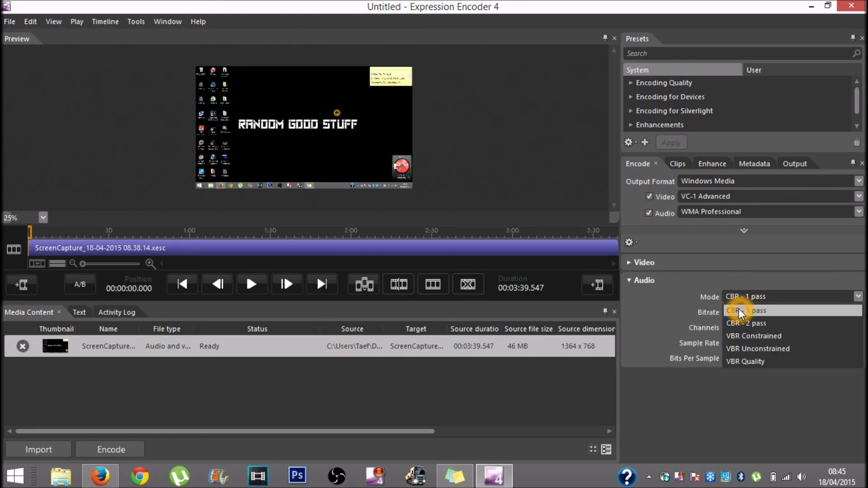
pyautogui.click(739, 309)
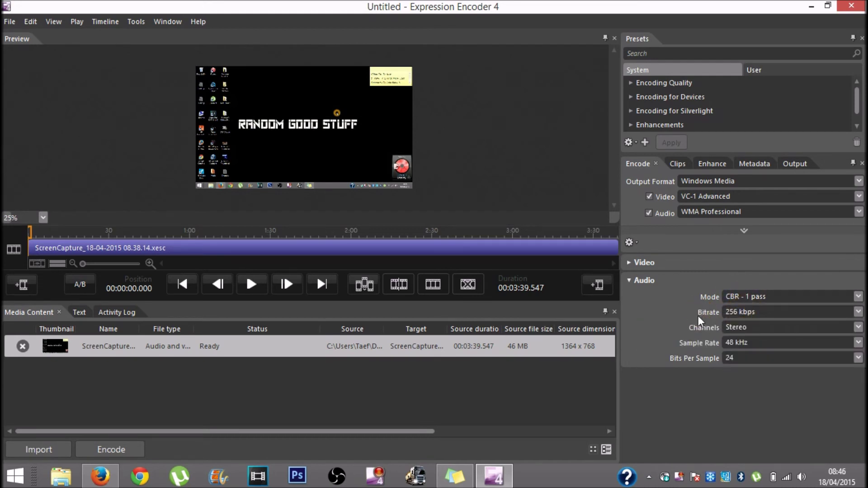
pyautogui.click(752, 314)
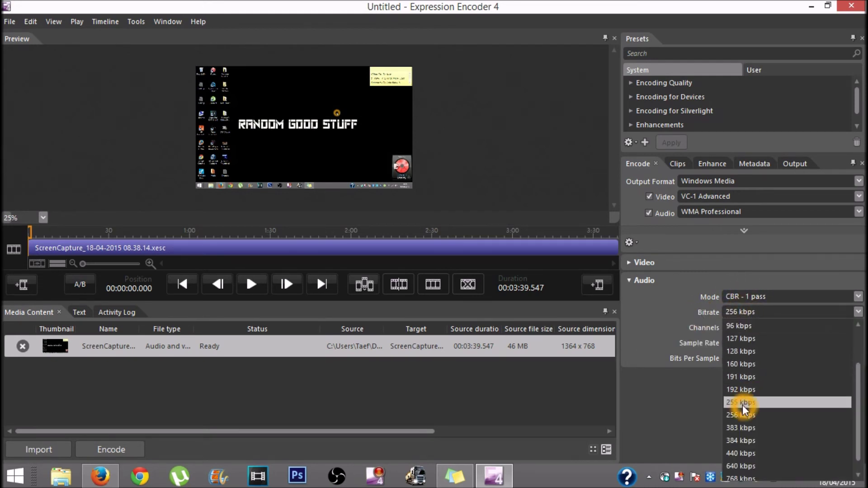
pyautogui.click(742, 416)
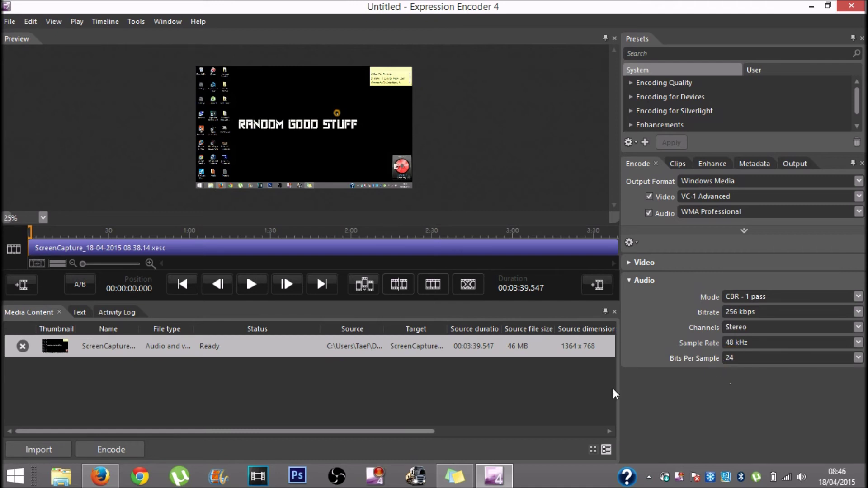
pyautogui.click(107, 447)
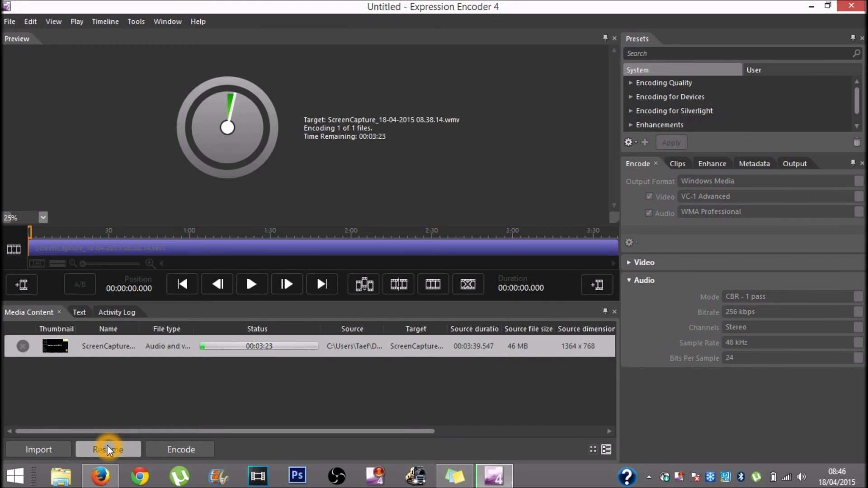
# - While the encode runs, minimize Expression Encoder 4 to the desktop
pyautogui.click(218, 70)
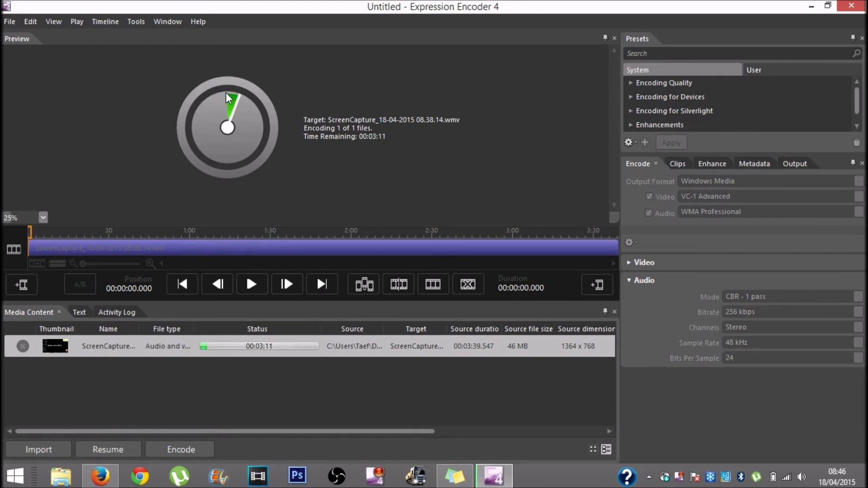
pyautogui.click(214, 150)
pyautogui.click(809, 7)
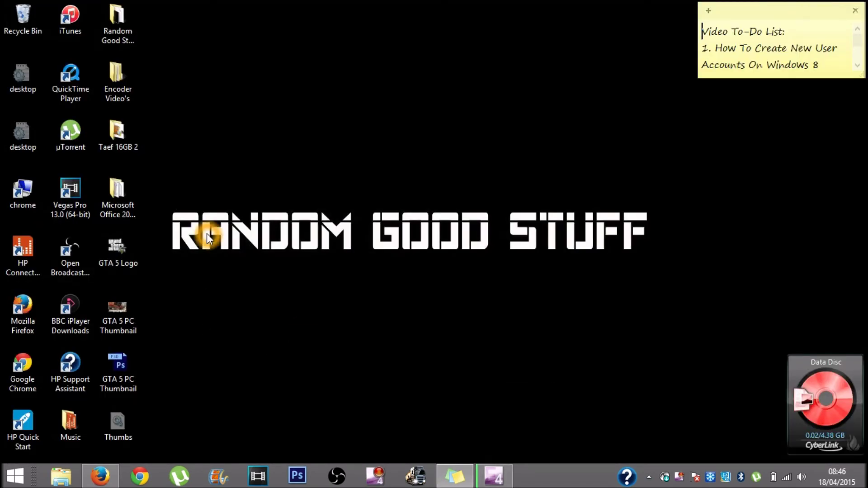
pyautogui.click(140, 72)
pyautogui.doubleClick(124, 89)
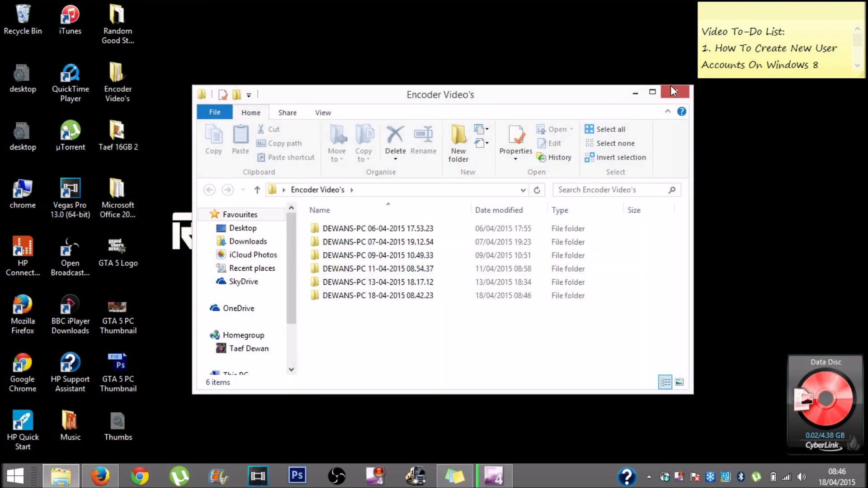
pyautogui.click(671, 91)
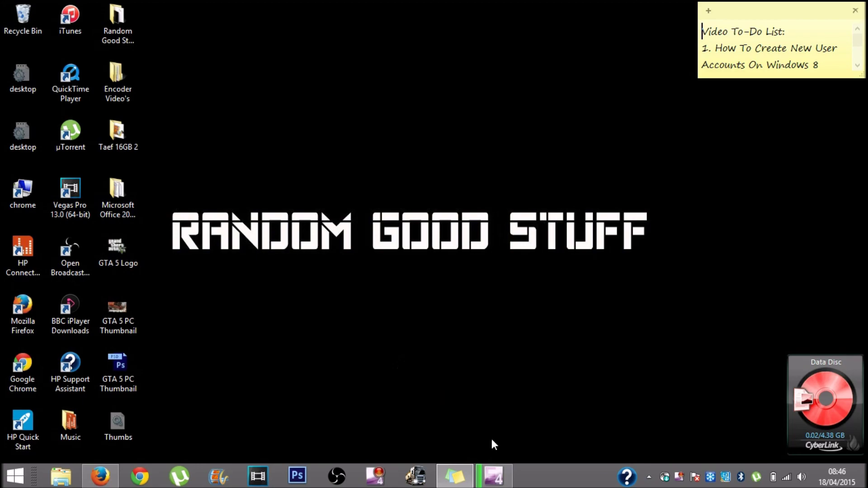
pyautogui.click(494, 476)
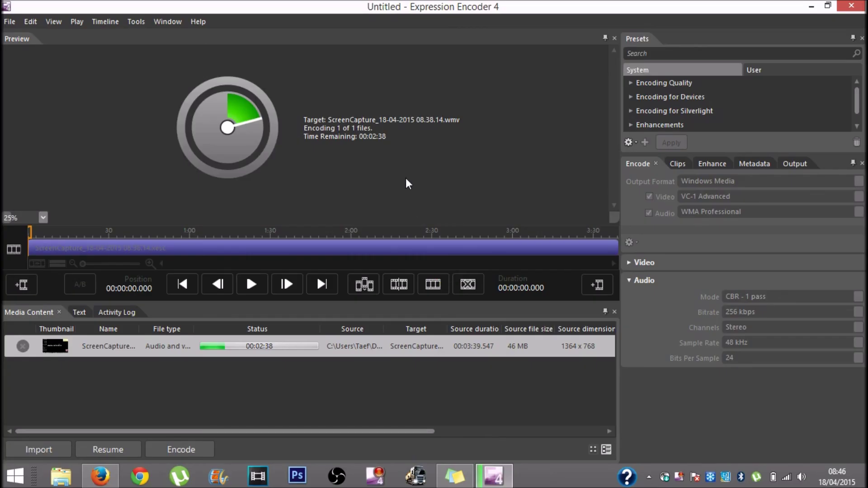